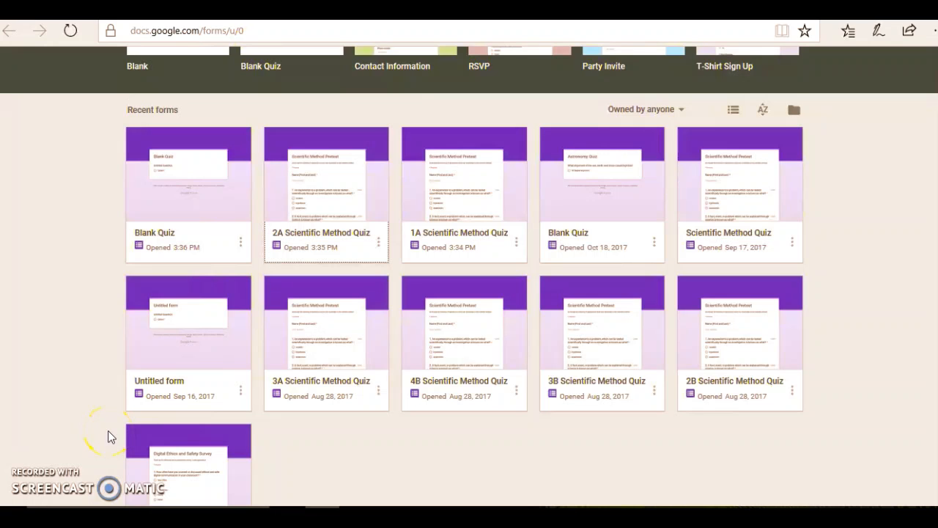
Step: Open a blank quiz and set its title to "Astronomy Quiz"
{"action": "scroll", "coordinate": [183, 367], "scroll_direction": "up", "scroll_amount": 2}
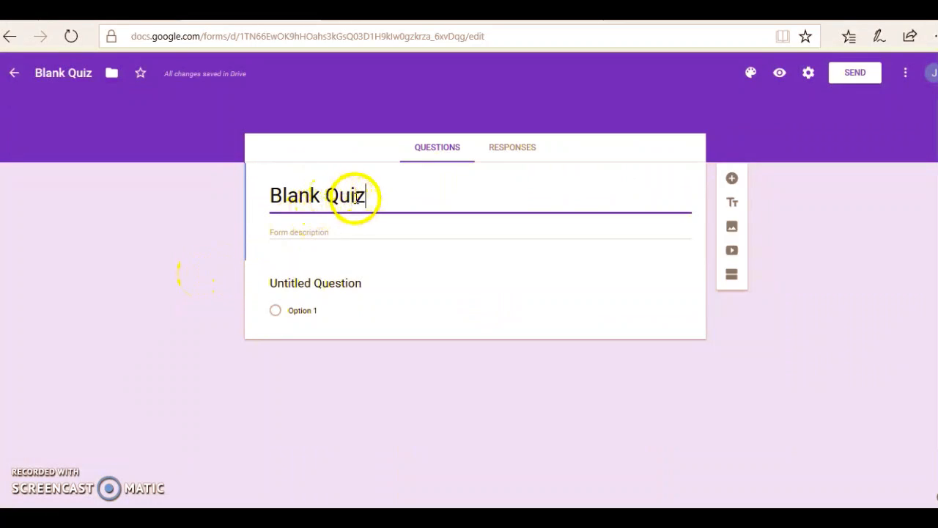
{"action": "left_click_drag", "start_coordinate": [364, 195], "coordinate": [285, 196]}
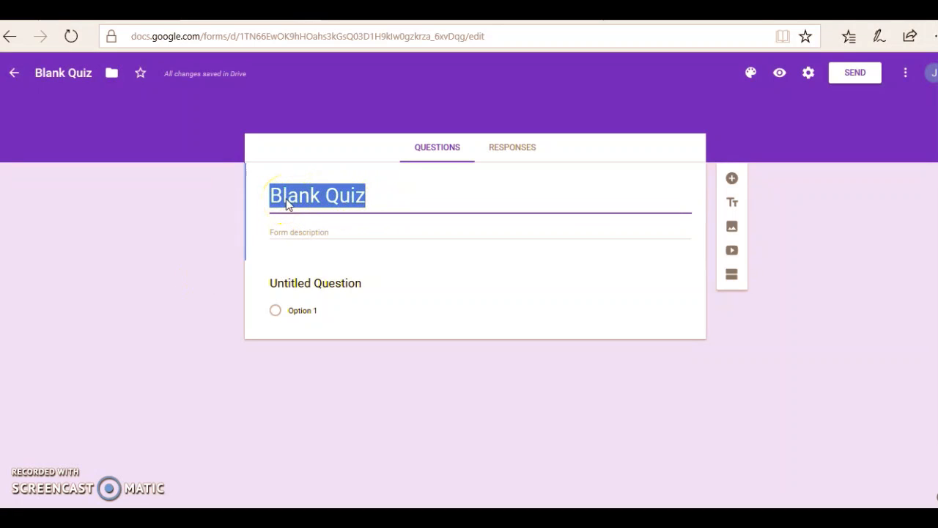
{"action": "type", "text": "Astronomy"}
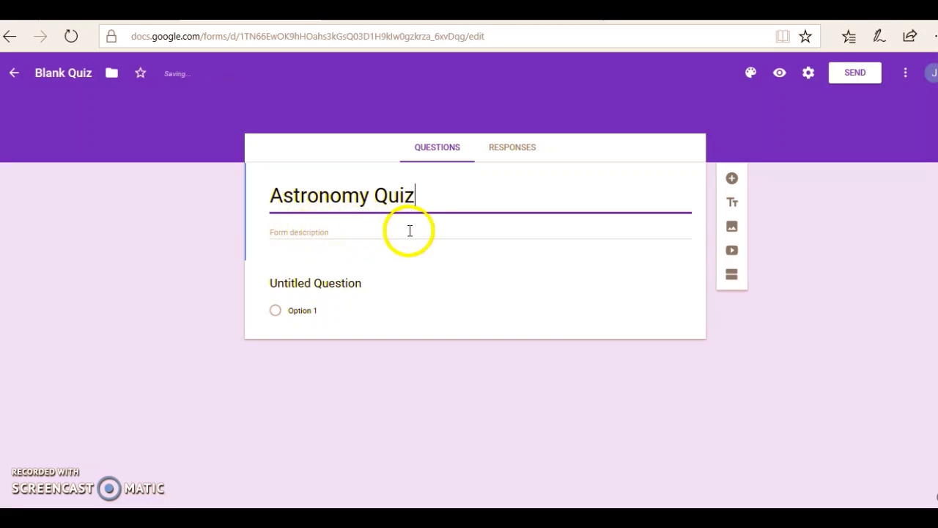
Step: Enter "What is the definition of astronomy" as the text of the first question
{"action": "left_click", "coordinate": [315, 282]}
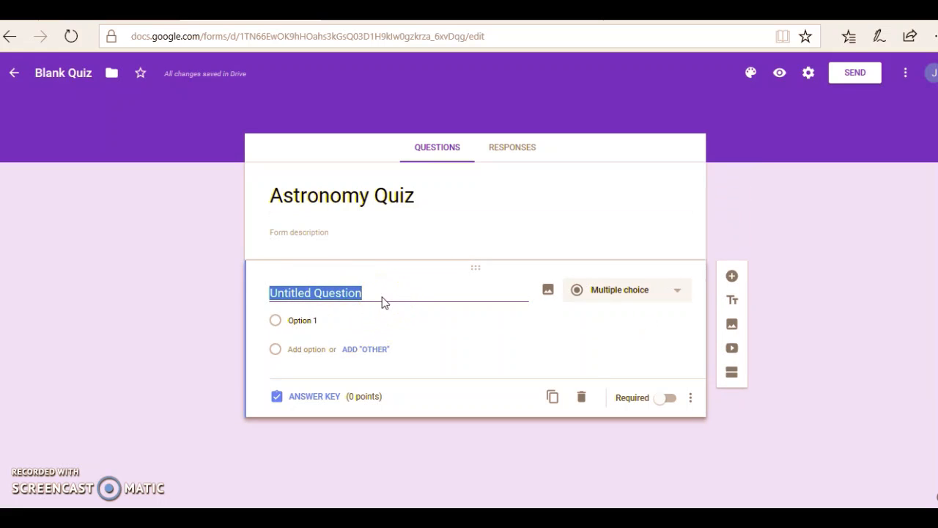
{"action": "type", "text": "Wh"}
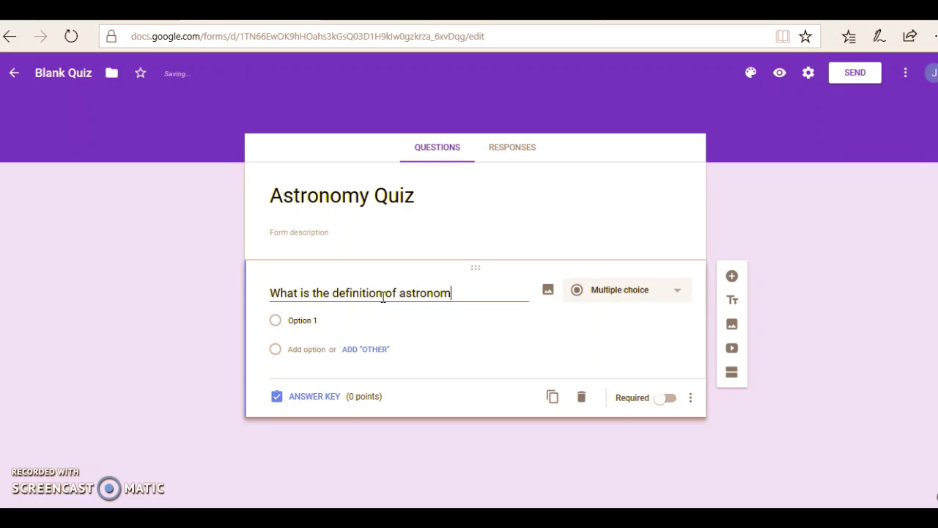
{"action": "left_click", "coordinate": [350, 325]}
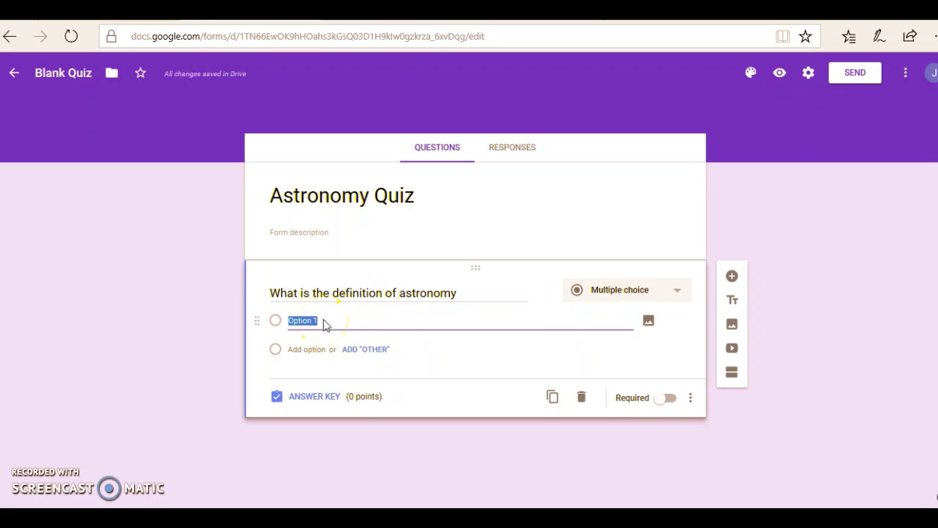
Step: Try the Short answer type for the astronomy question, and return it to Multiple choice
{"action": "left_click", "coordinate": [591, 292]}
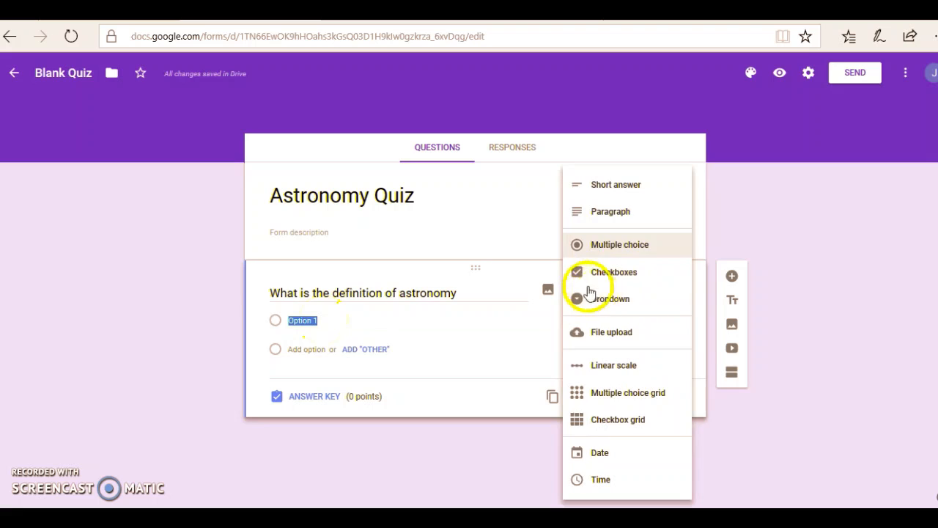
{"action": "left_click", "coordinate": [599, 192]}
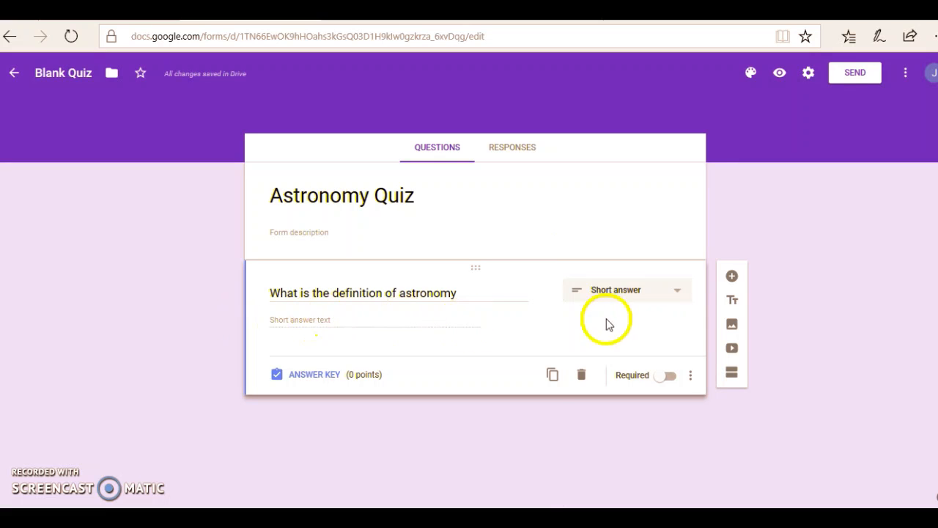
{"action": "left_click", "coordinate": [635, 290]}
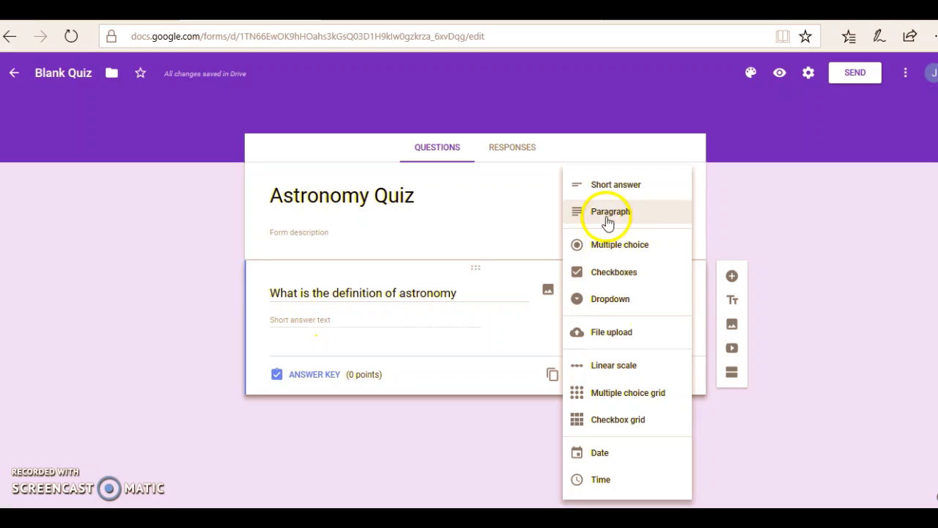
{"action": "left_click", "coordinate": [599, 244]}
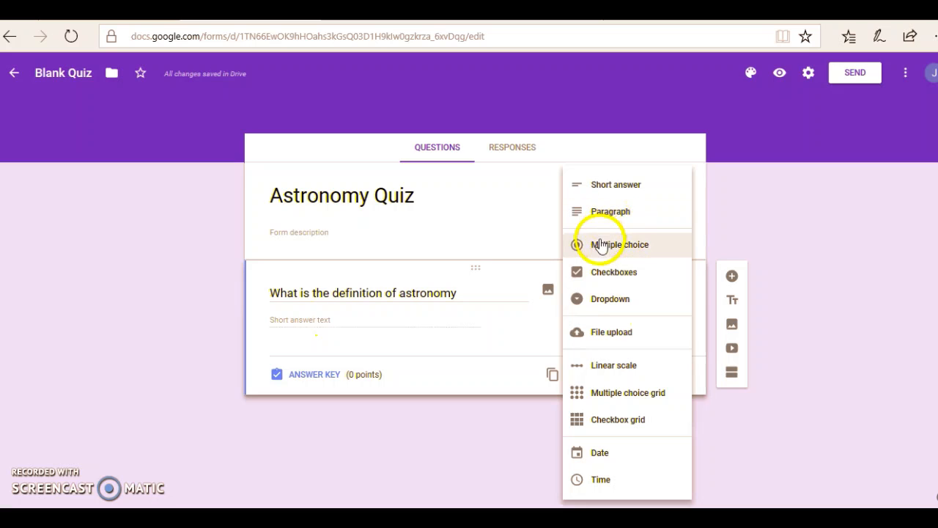
Step: Add Option 2, Option 3 and Option 4 as answer choices for the astronomy question
{"action": "left_click", "coordinate": [313, 324]}
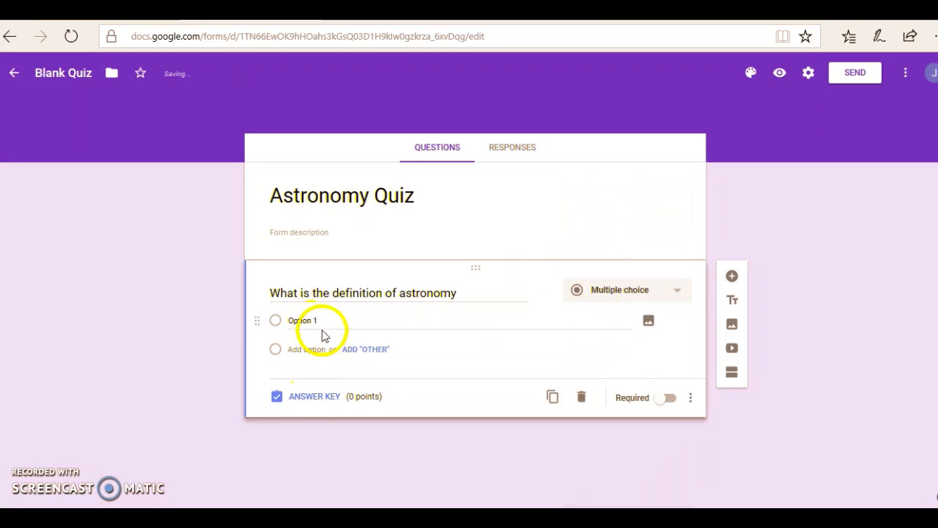
{"action": "left_click", "coordinate": [306, 357]}
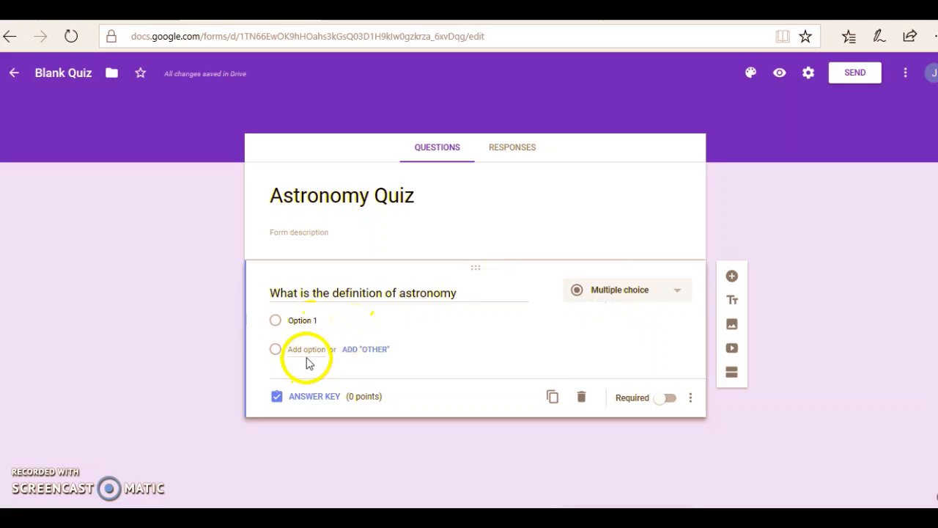
{"action": "left_click", "coordinate": [304, 352]}
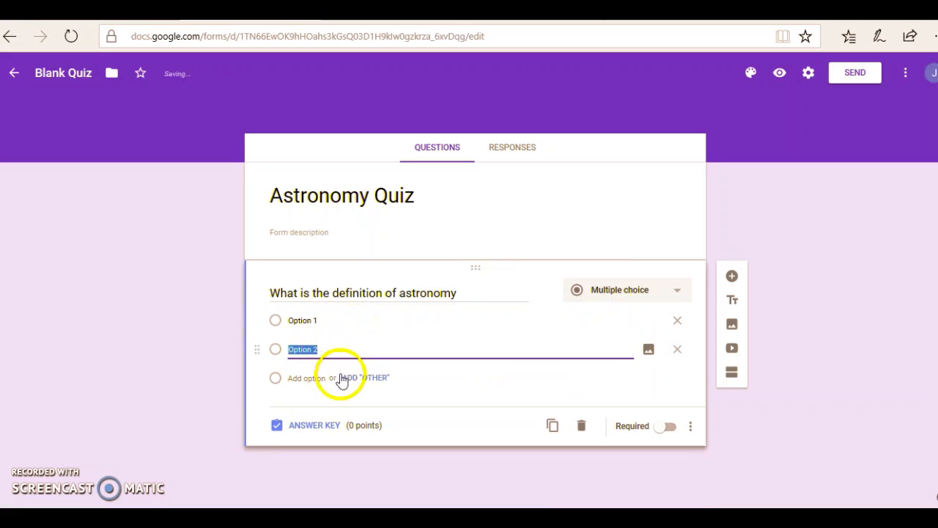
{"action": "left_click", "coordinate": [316, 376]}
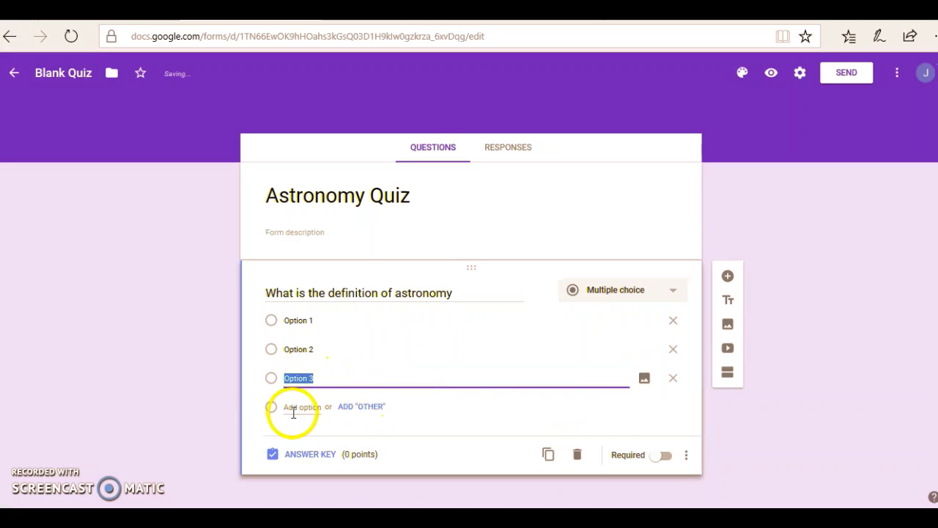
{"action": "left_click", "coordinate": [294, 408]}
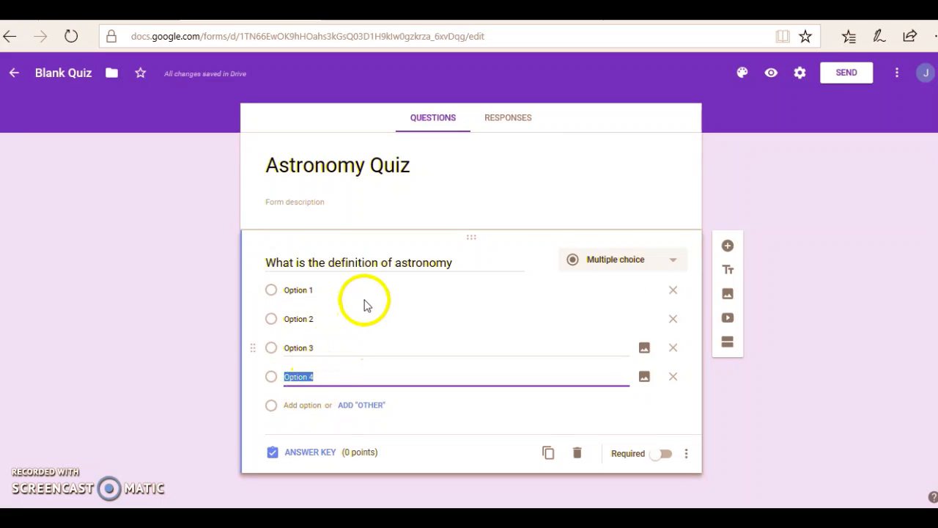
Step: Mark Option 2 as the correct answer in the astronomy question's answer key
{"action": "left_click", "coordinate": [305, 457]}
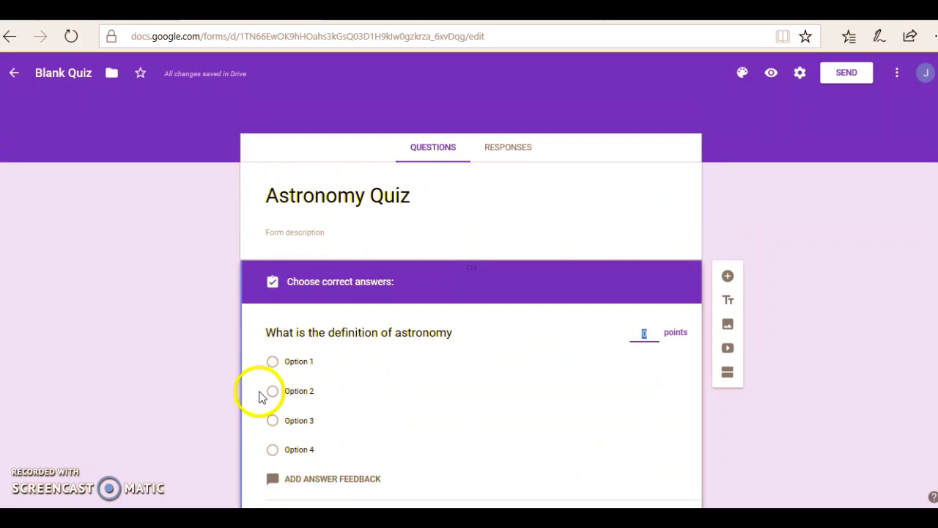
{"action": "left_click", "coordinate": [273, 392]}
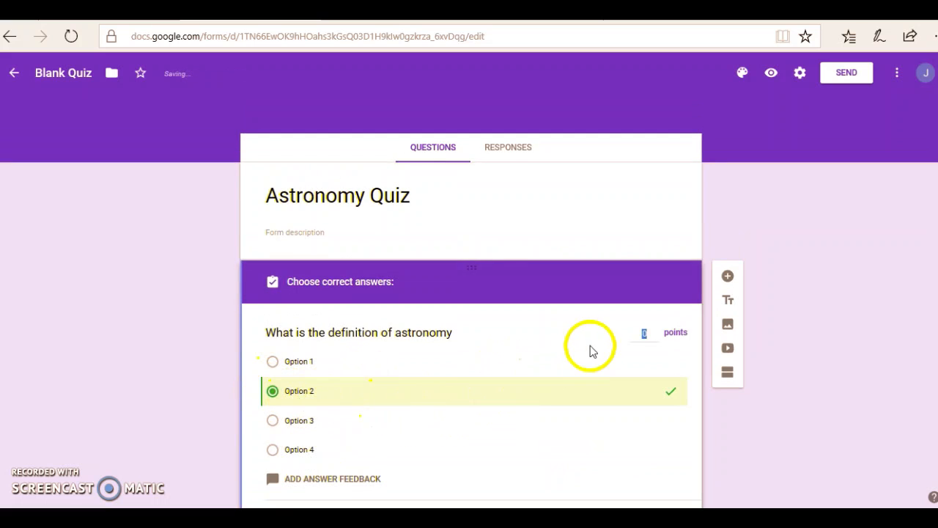
{"action": "scroll", "coordinate": [656, 341], "scroll_direction": "down", "scroll_amount": 1}
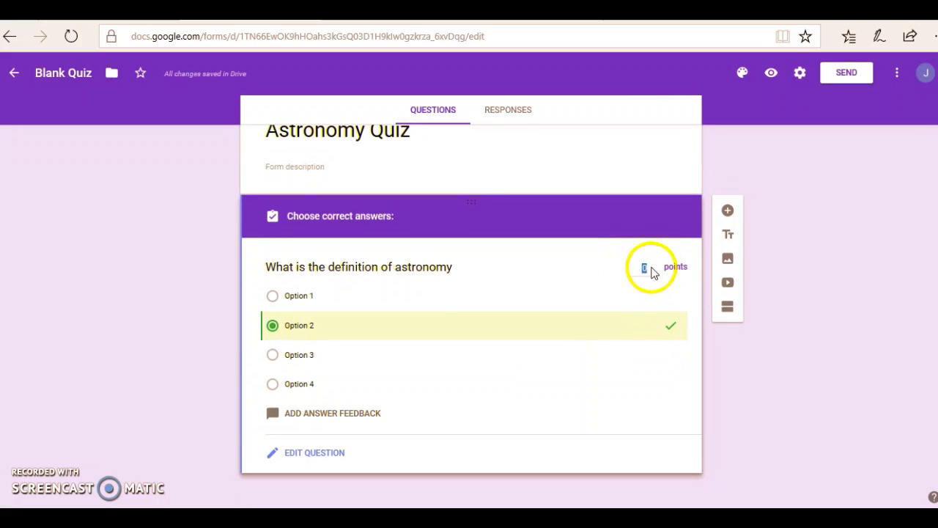
Step: Try a value of 5 points for the astronomy question, and reset it to 0
{"action": "left_click", "coordinate": [647, 269]}
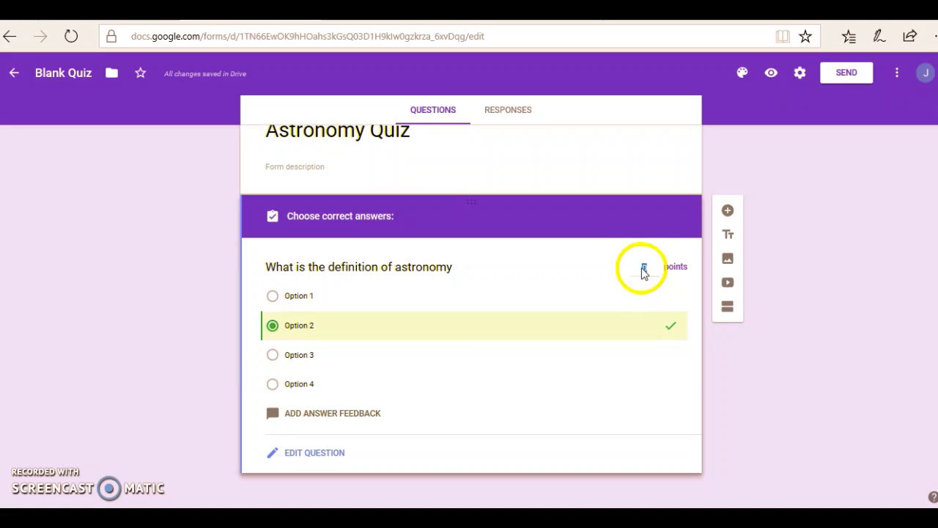
{"action": "type", "text": "5"}
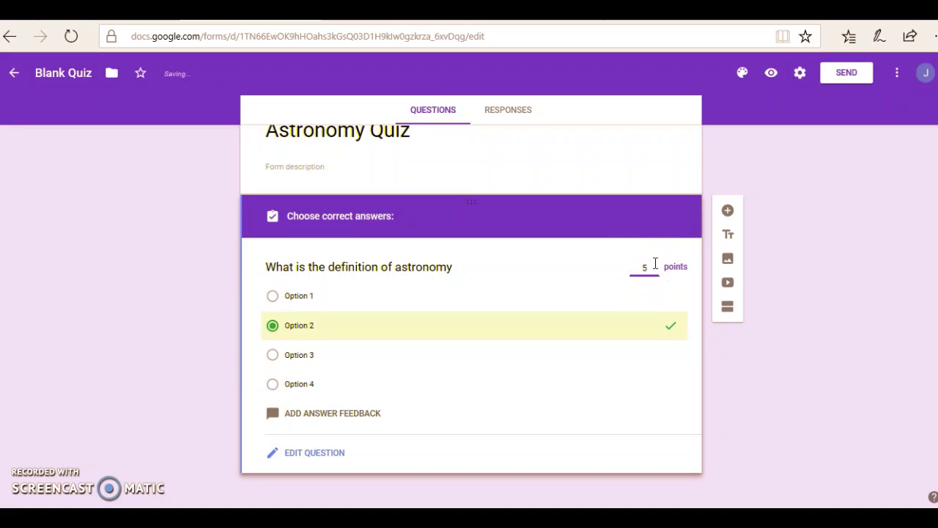
{"action": "key", "text": "BackSpace"}
{"action": "type", "text": "0"}
Step: Return from the answer key to editing the astronomy question and make it required
{"action": "left_click", "coordinate": [297, 452]}
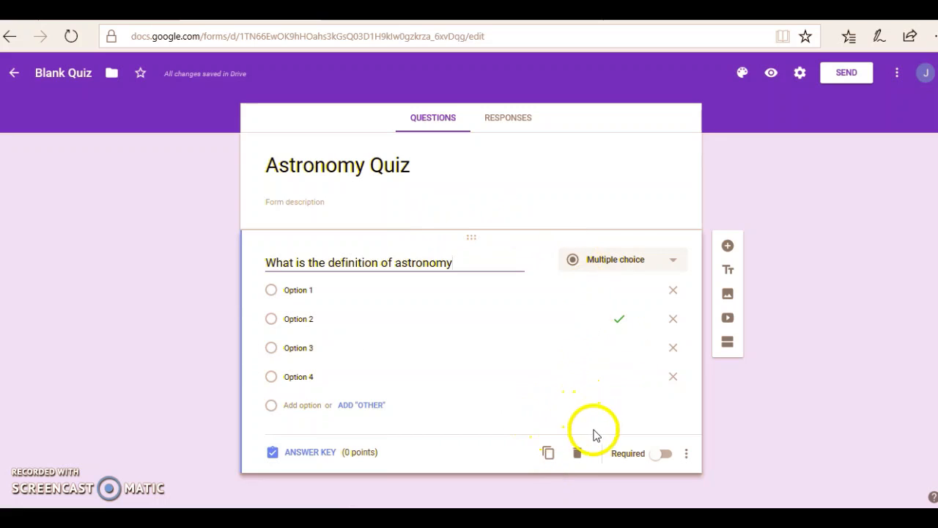
{"action": "left_click", "coordinate": [661, 454]}
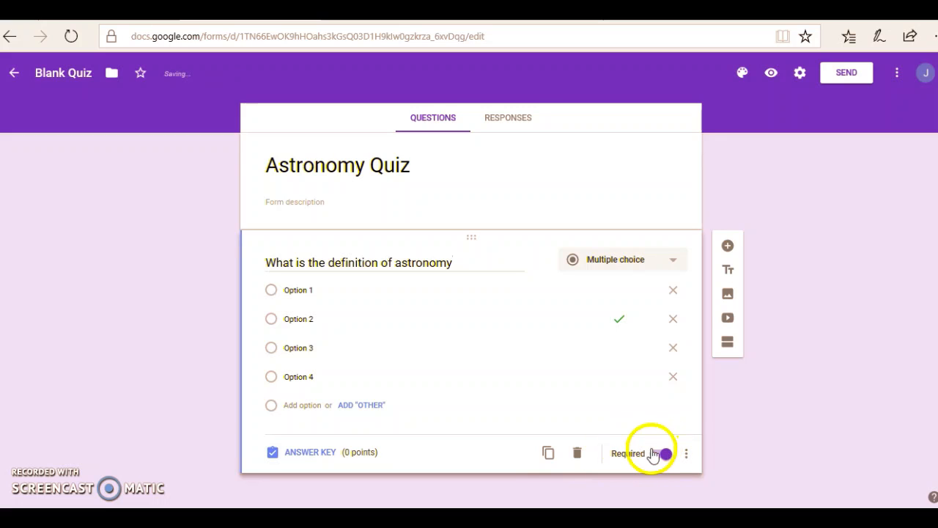
{"action": "left_click", "coordinate": [525, 374]}
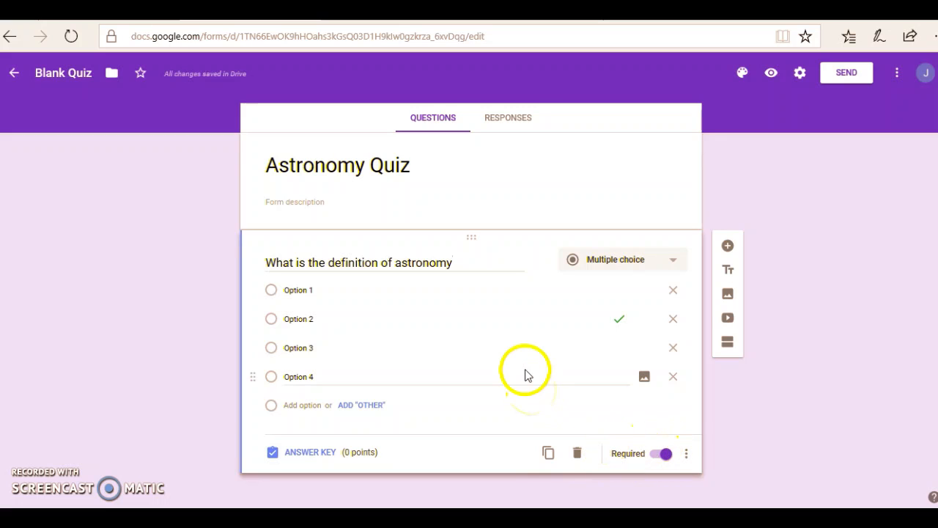
{"action": "left_click", "coordinate": [527, 371]}
{"action": "left_click", "coordinate": [498, 372]}
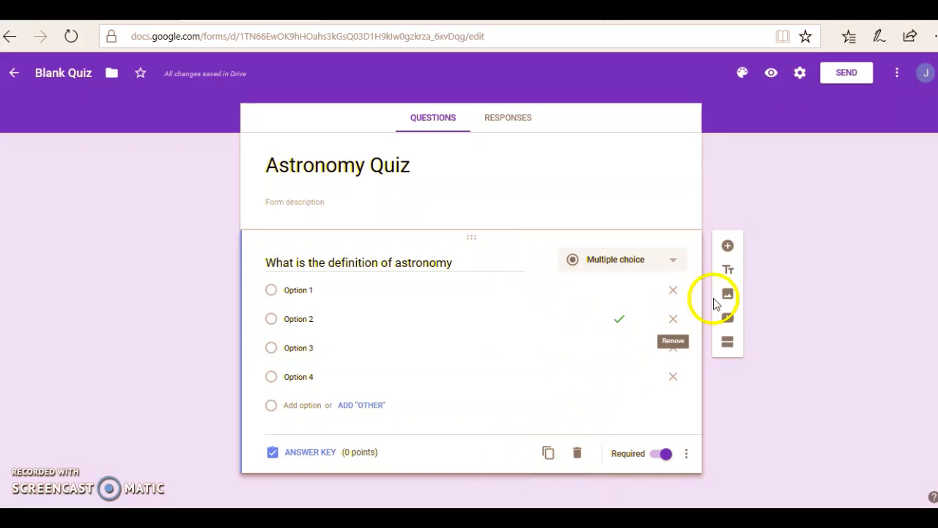
Step: Add a new empty multiple-choice question below the astronomy question
{"action": "left_click", "coordinate": [726, 248]}
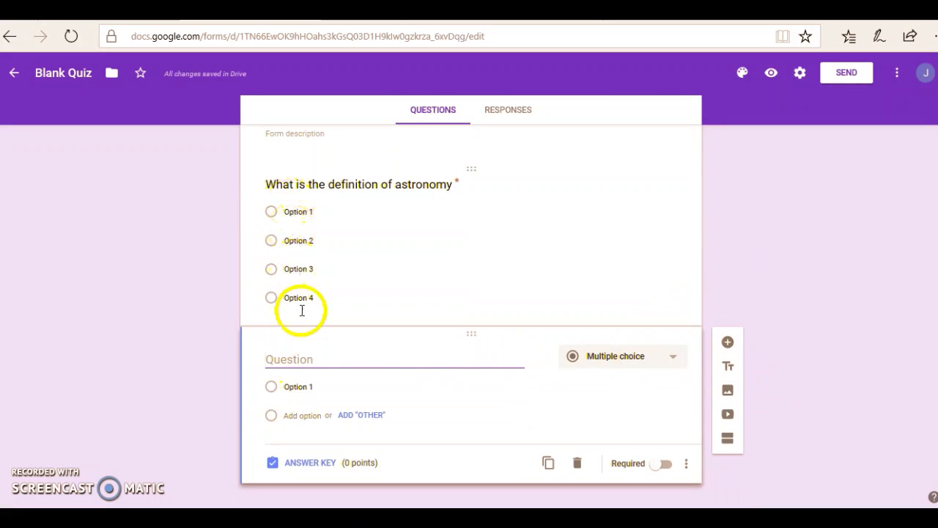
{"action": "left_click", "coordinate": [629, 371]}
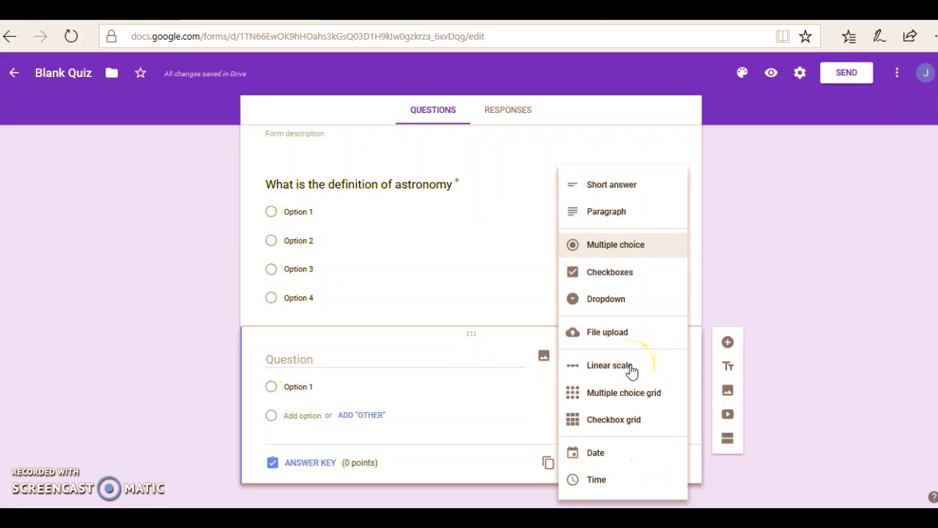
{"action": "left_click", "coordinate": [768, 294]}
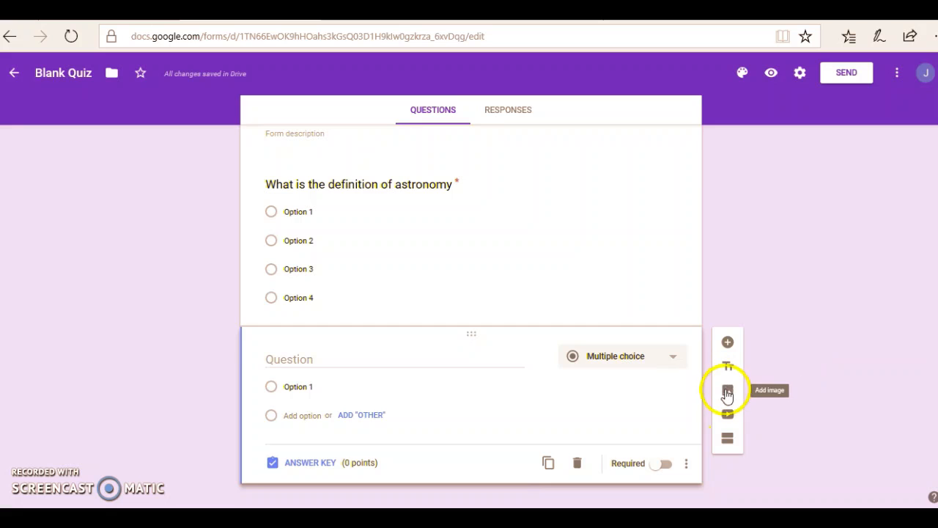
{"action": "left_click", "coordinate": [727, 422]}
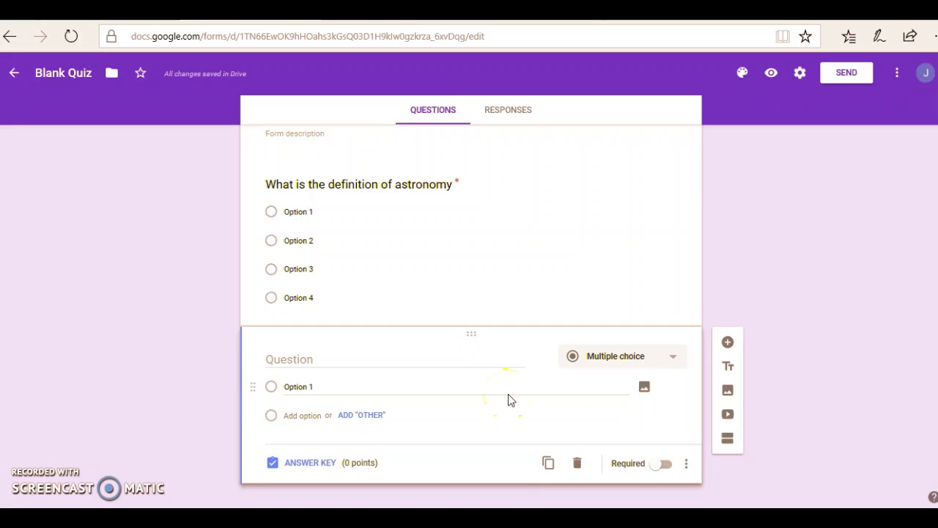
{"action": "left_click", "coordinate": [519, 377]}
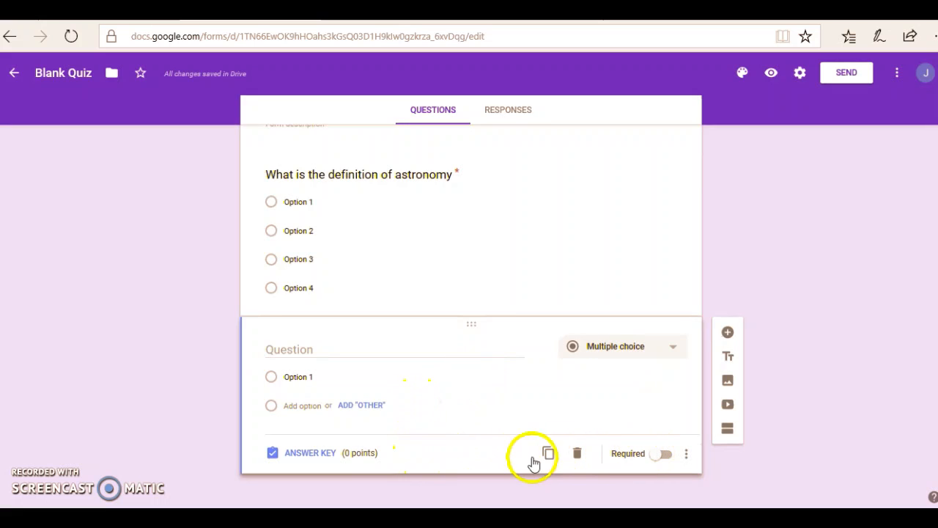
Step: Examine the quiz's sending options, including its shareable link, and leave without sending or copying anything
{"action": "scroll", "coordinate": [583, 275], "scroll_direction": "up", "scroll_amount": 3}
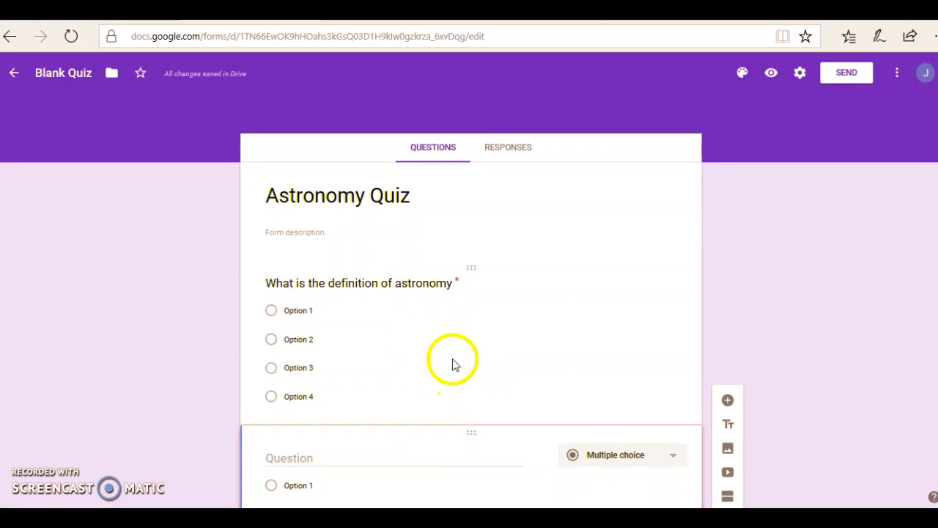
{"action": "left_click", "coordinate": [844, 74]}
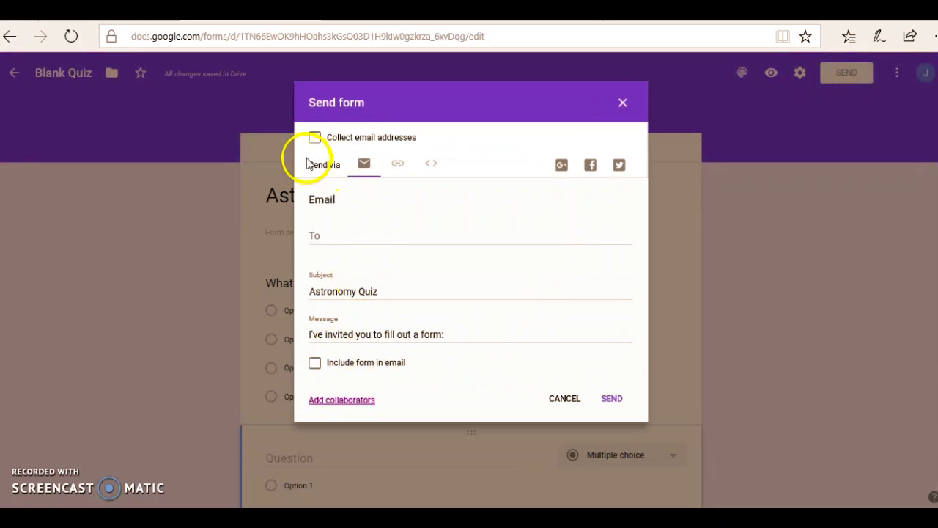
{"action": "left_click", "coordinate": [399, 165]}
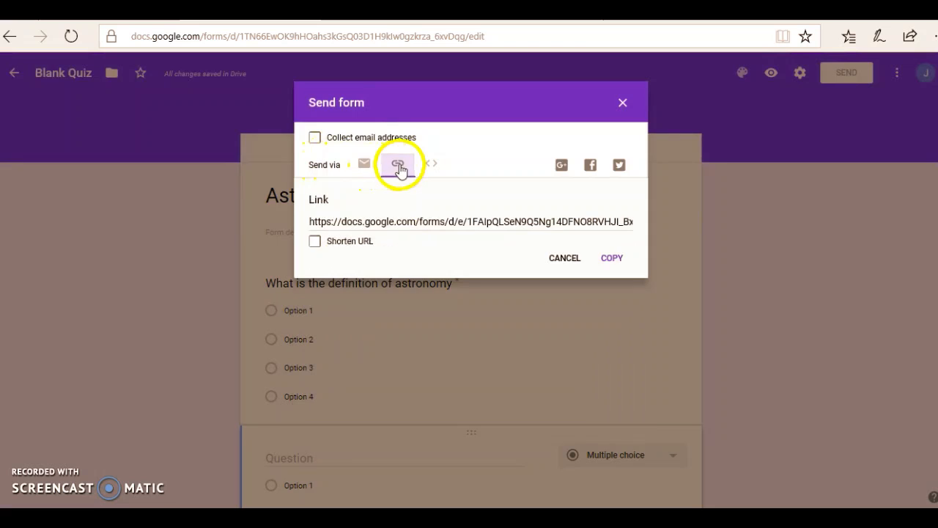
{"action": "left_click", "coordinate": [377, 227]}
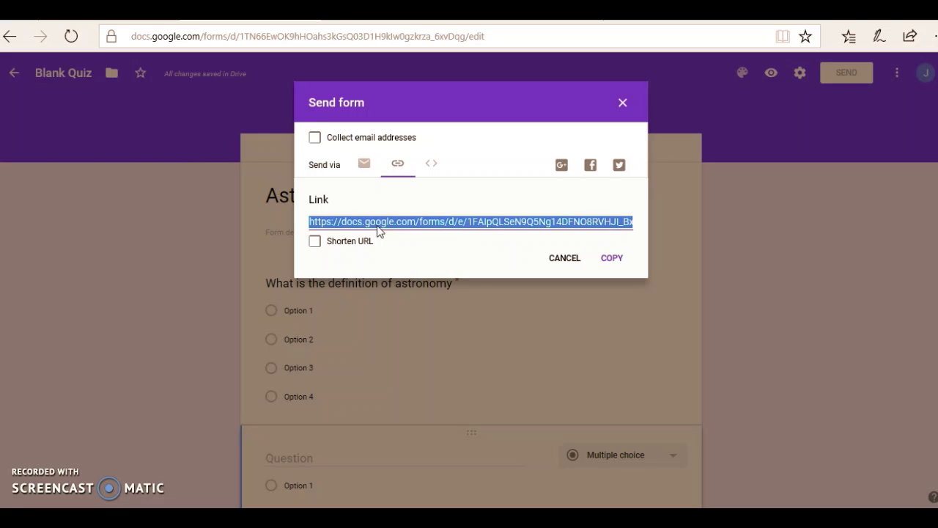
{"action": "left_click", "coordinate": [561, 258]}
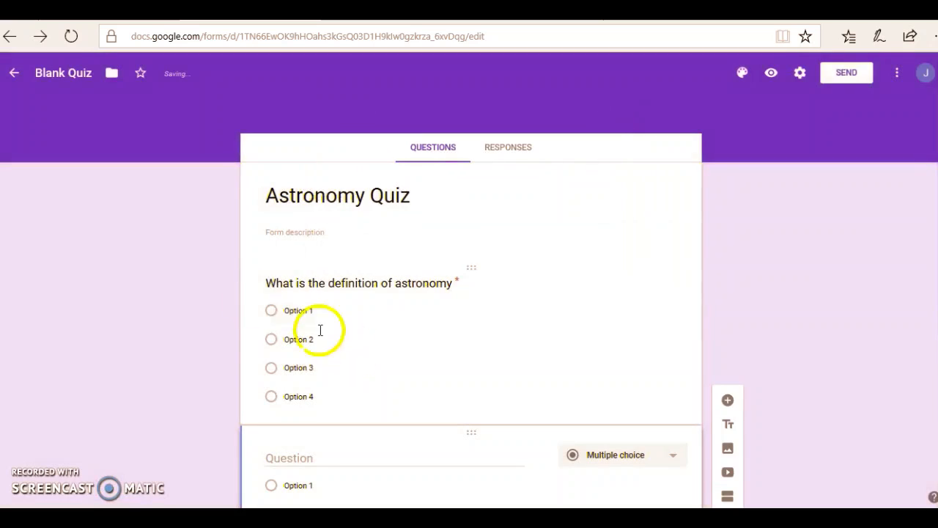
Step: Insert a required short-answer question reading "What is your name" between the form description and the astronomy question
{"action": "left_click", "coordinate": [283, 232]}
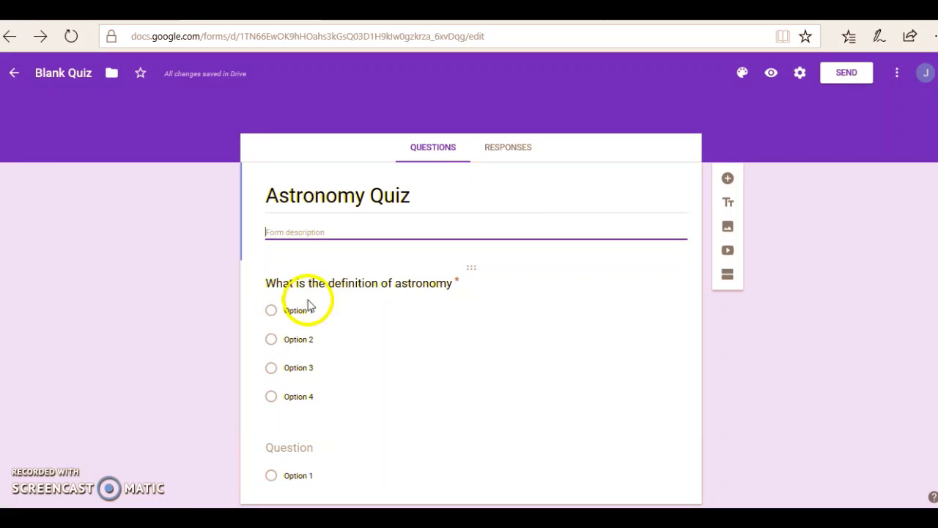
{"action": "left_click", "coordinate": [728, 178]}
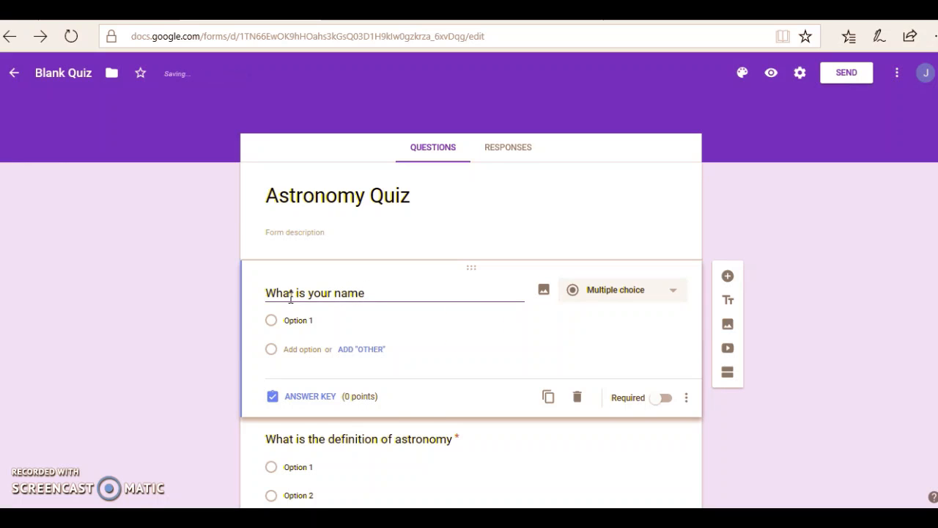
{"action": "left_click", "coordinate": [593, 293]}
{"action": "left_click", "coordinate": [595, 191]}
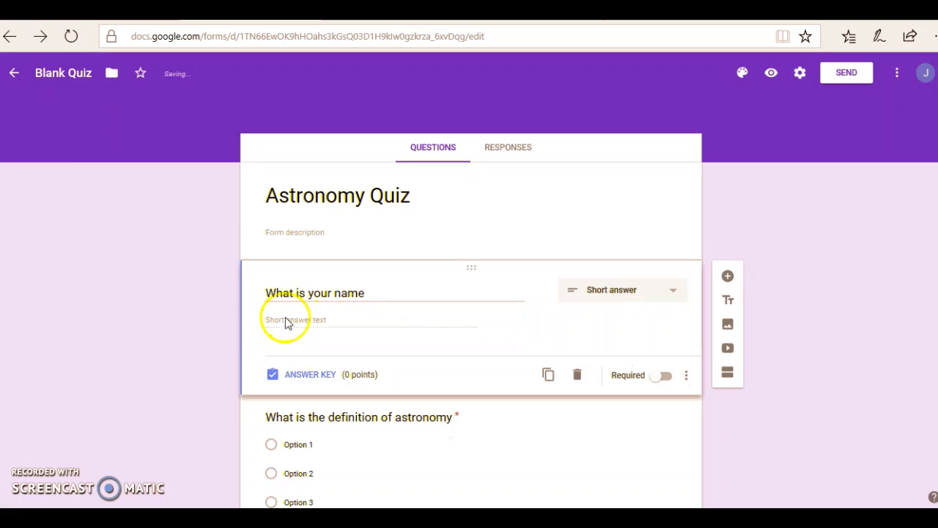
{"action": "left_click", "coordinate": [663, 375]}
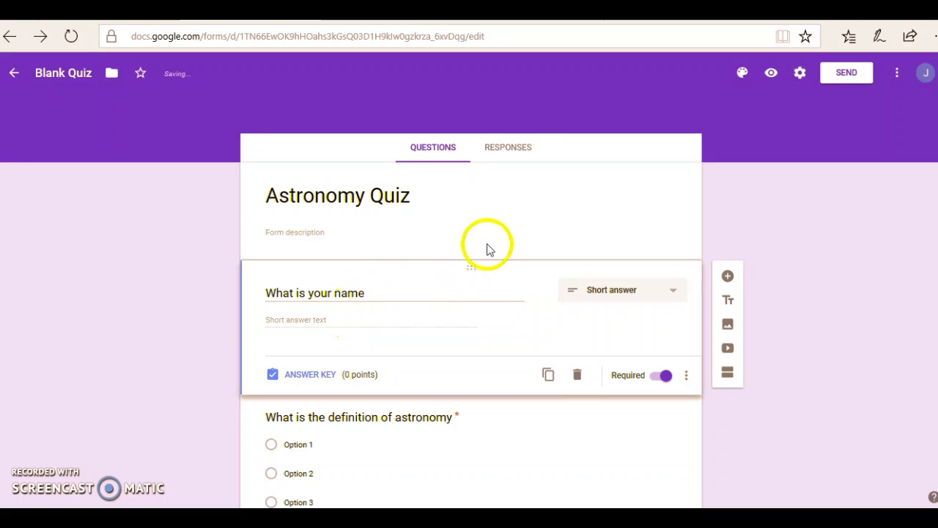
Step: Examine the response summary of the 2A Scientific Method Quiz and its spreadsheet destination options, without creating a spreadsheet
{"action": "left_click", "coordinate": [513, 153]}
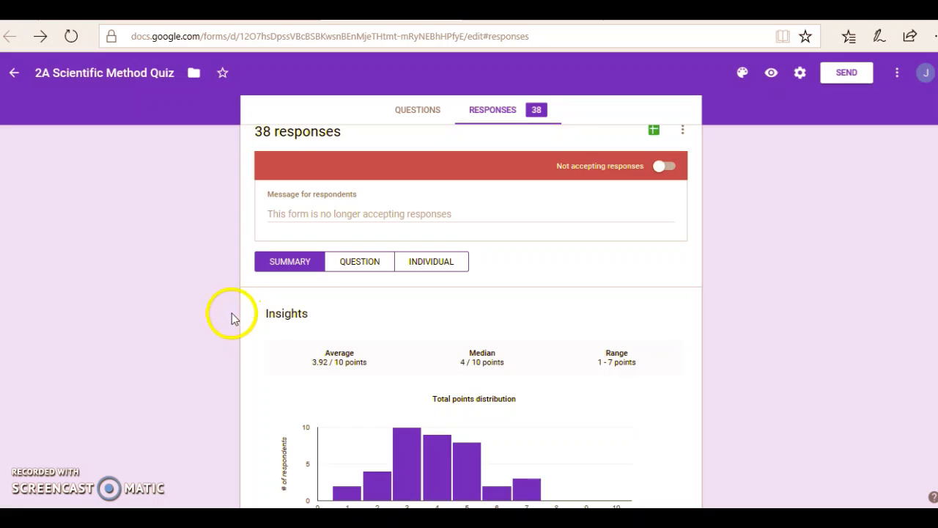
{"action": "scroll", "coordinate": [229, 316], "scroll_direction": "down", "scroll_amount": 1}
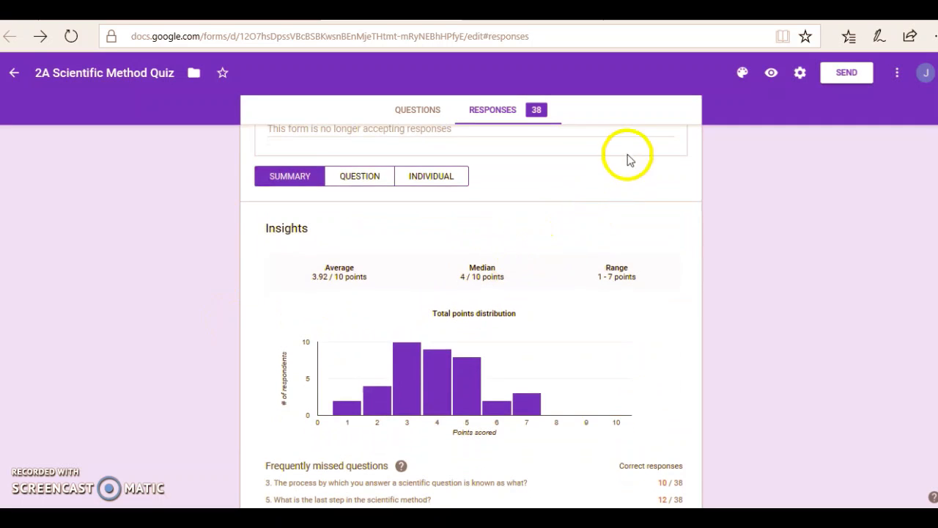
{"action": "scroll", "coordinate": [650, 154], "scroll_direction": "up", "scroll_amount": 1}
{"action": "scroll", "coordinate": [622, 183], "scroll_direction": "down", "scroll_amount": 1}
{"action": "scroll", "coordinate": [616, 176], "scroll_direction": "up", "scroll_amount": 3}
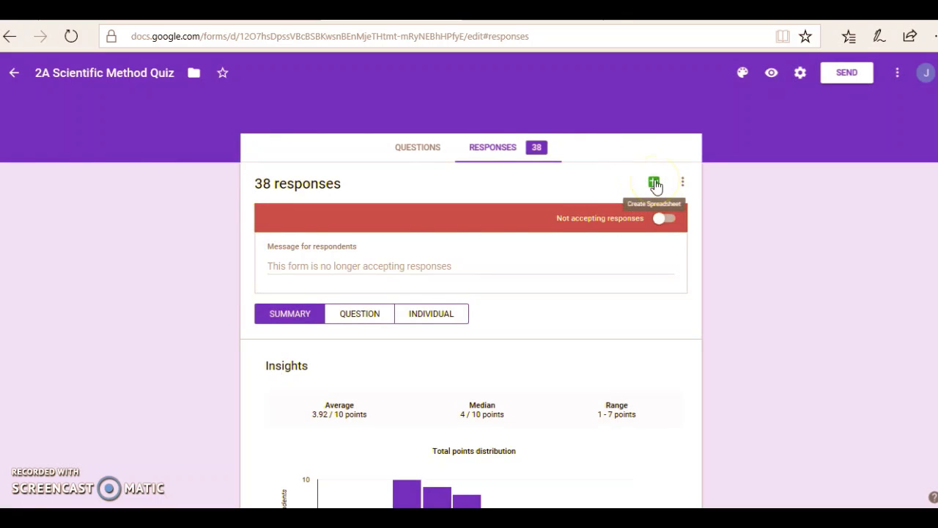
{"action": "left_click", "coordinate": [655, 182]}
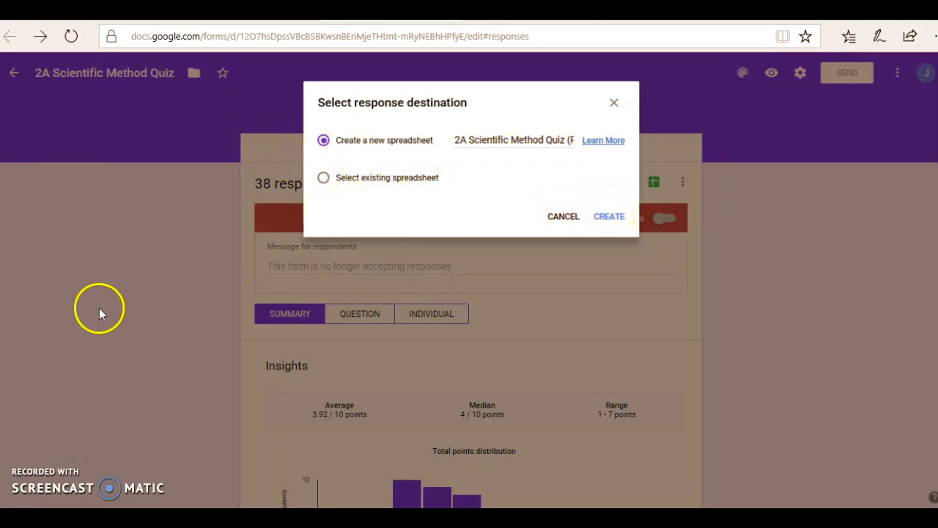
Step: Examine the response insights, including the score statistics, total points distribution and frequently missed questions
{"action": "scroll", "coordinate": [328, 341], "scroll_direction": "down", "scroll_amount": 2}
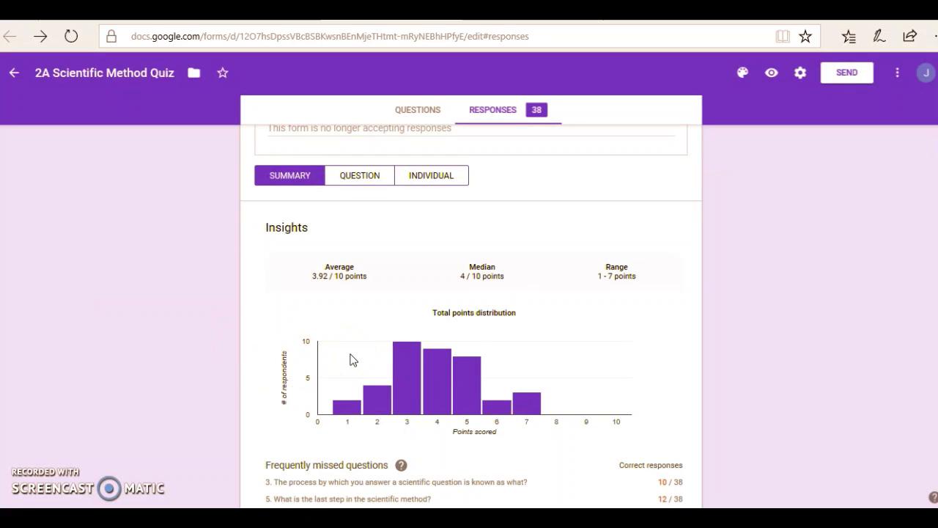
{"action": "scroll", "coordinate": [259, 371], "scroll_direction": "down", "scroll_amount": 1}
{"action": "scroll", "coordinate": [238, 394], "scroll_direction": "up", "scroll_amount": 2}
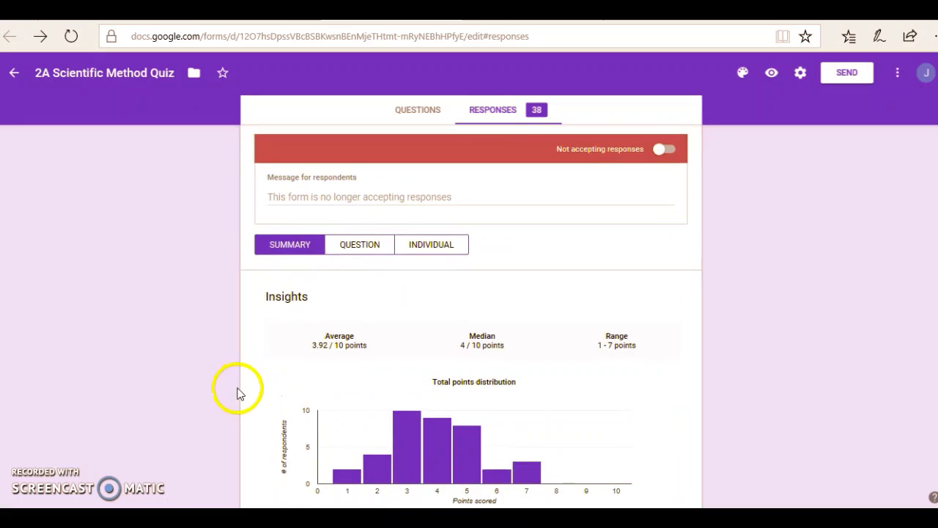
{"action": "scroll", "coordinate": [232, 400], "scroll_direction": "up", "scroll_amount": 1}
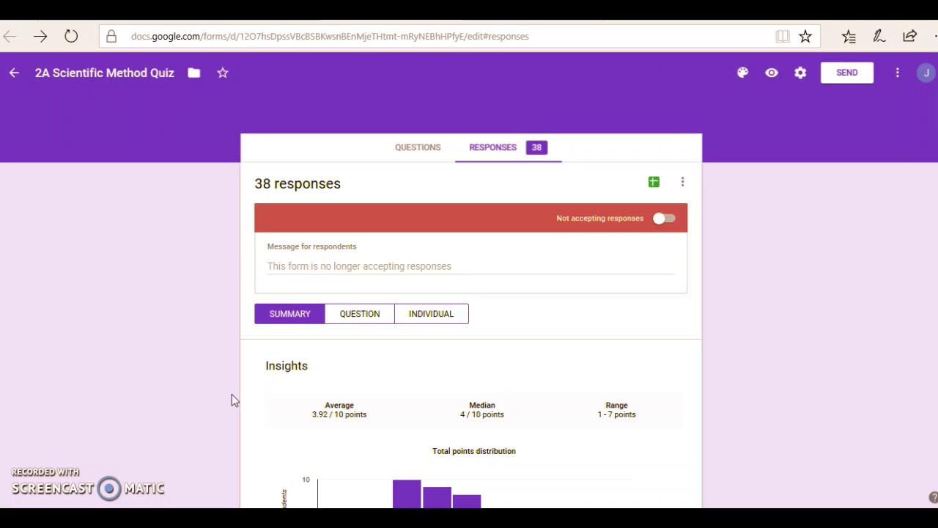
{"action": "scroll", "coordinate": [370, 368], "scroll_direction": "down", "scroll_amount": 1}
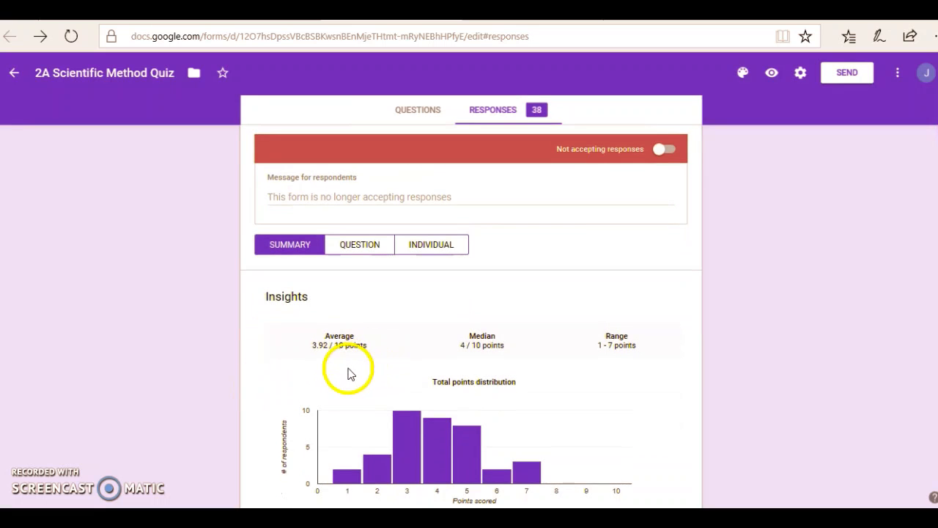
{"action": "scroll", "coordinate": [348, 374], "scroll_direction": "down", "scroll_amount": 3}
{"action": "scroll", "coordinate": [330, 383], "scroll_direction": "up", "scroll_amount": 4}
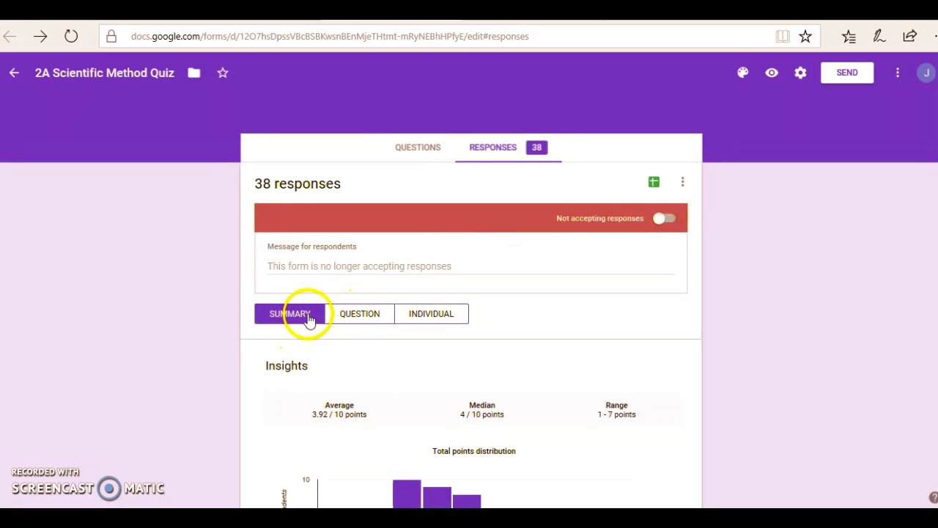
{"action": "scroll", "coordinate": [410, 440], "scroll_direction": "down", "scroll_amount": 1}
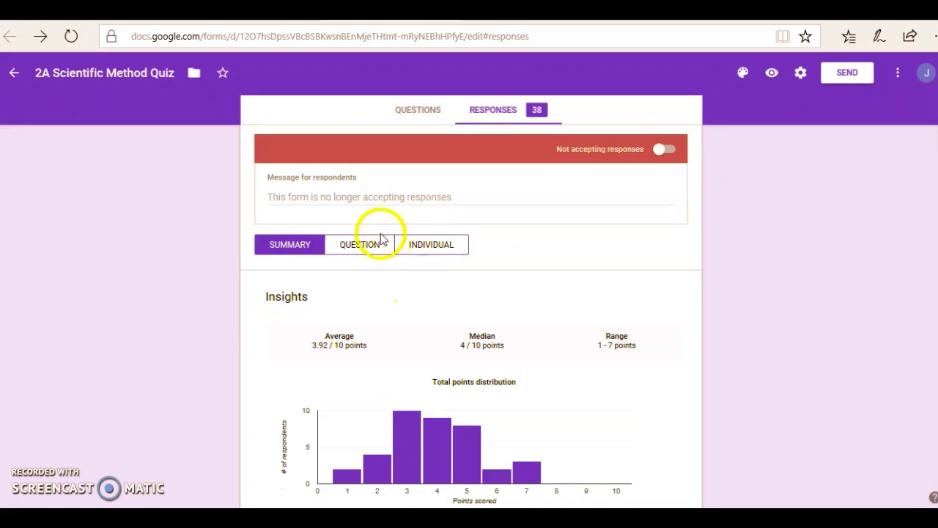